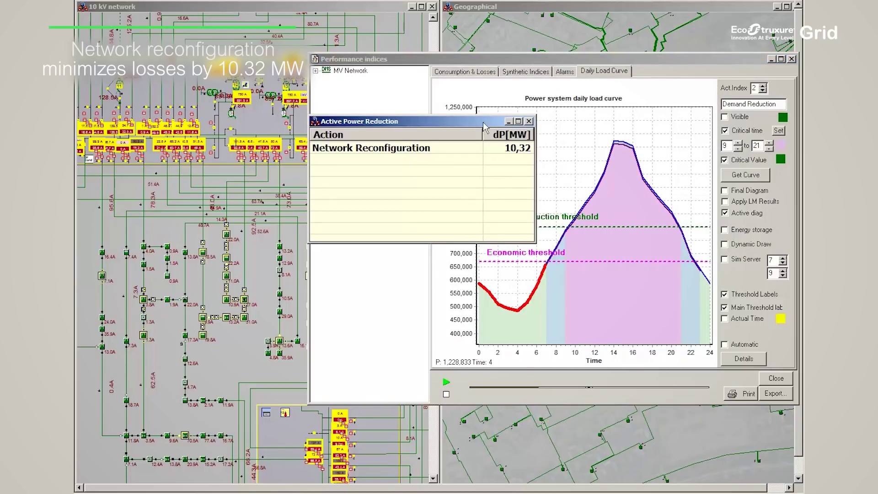
# Move the Active Power Reduction table to the top of the screen
pyautogui.moveTo(485, 126); pyautogui.dragTo(648, 10)
# Run Composite VoltVAR Control, which adds a 14.84 MW loss optimization saving, then start playback
pyautogui.click(149, 14)
pyautogui.moveTo(166, 236)
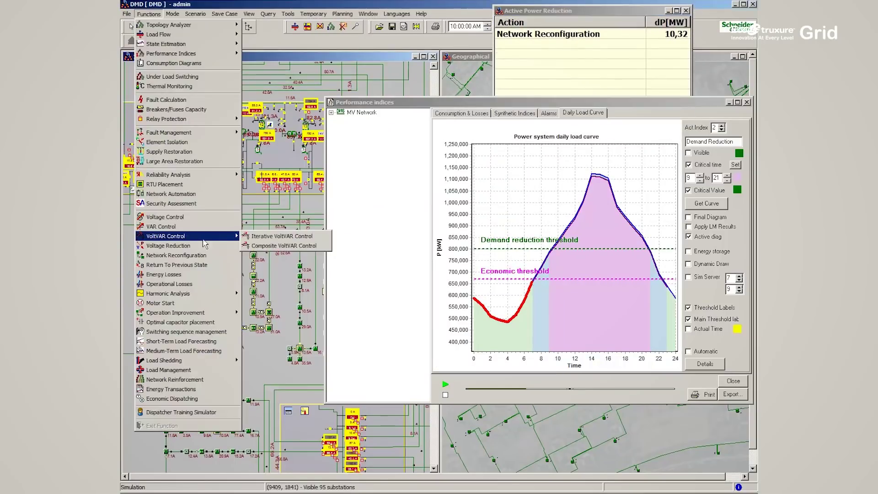
pyautogui.click(263, 249)
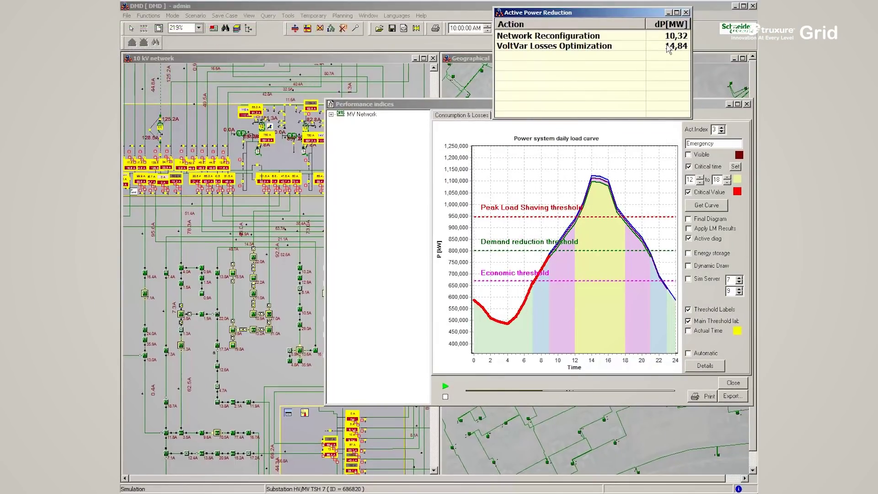
pyautogui.click(445, 387)
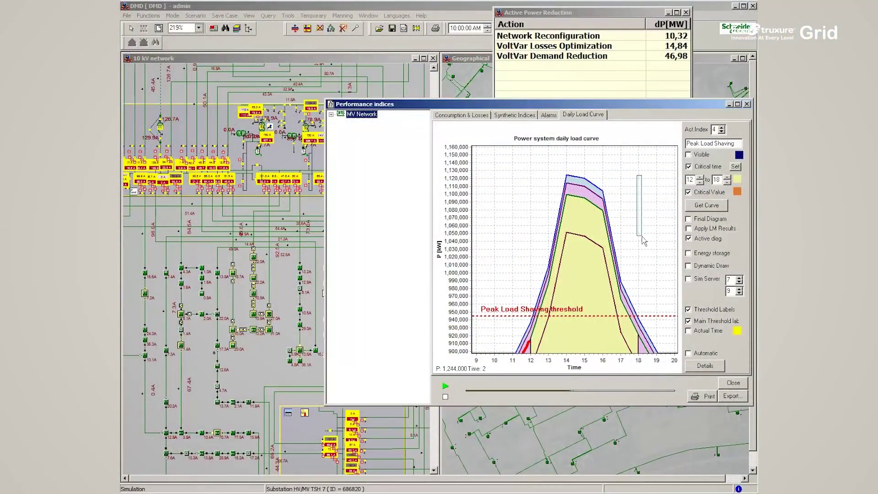
# Restore the full-day load curve and zoom the 10 kV network to substation TSM 1304
pyautogui.moveTo(544, 251); pyautogui.dragTo(527, 253)
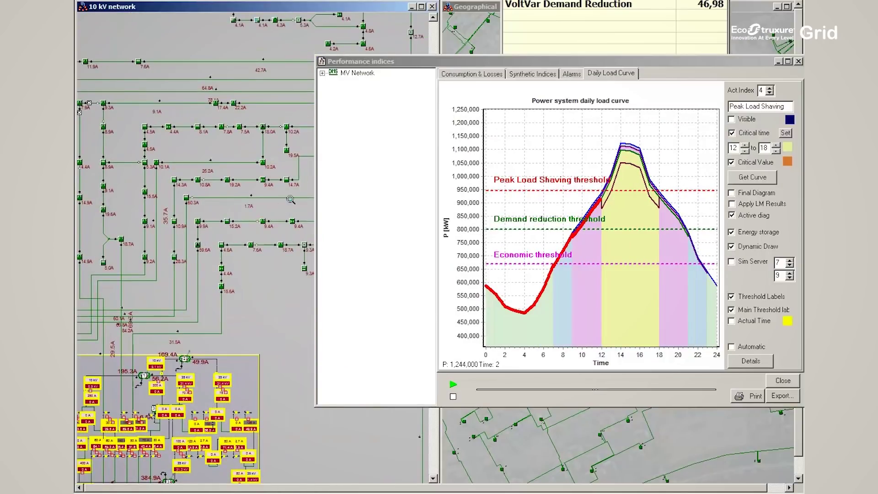
pyautogui.moveTo(291, 199)
pyautogui.mouseDown()
pyautogui.moveTo(231, 280)
pyautogui.moveTo(242, 314)
pyautogui.mouseUp()
pyautogui.scroll(3, 212, 265)
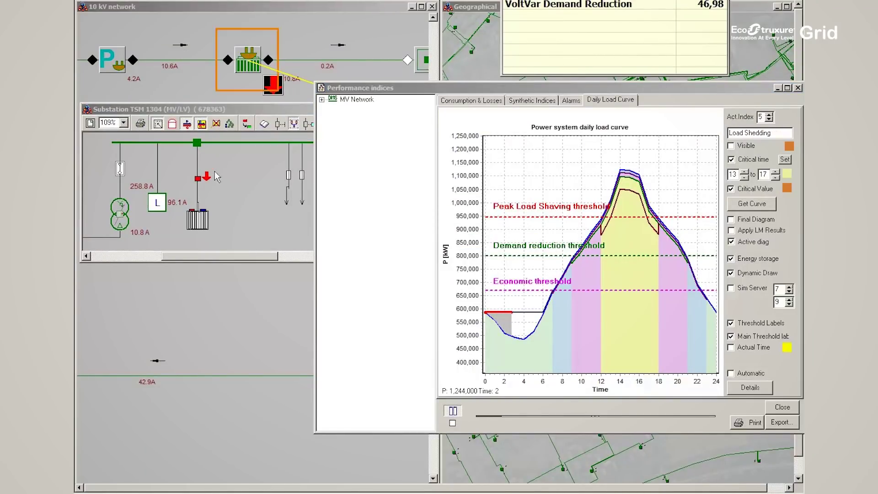
# Pause the daily load playback to record the 47.34 MW energy storage saving
pyautogui.click(455, 413)
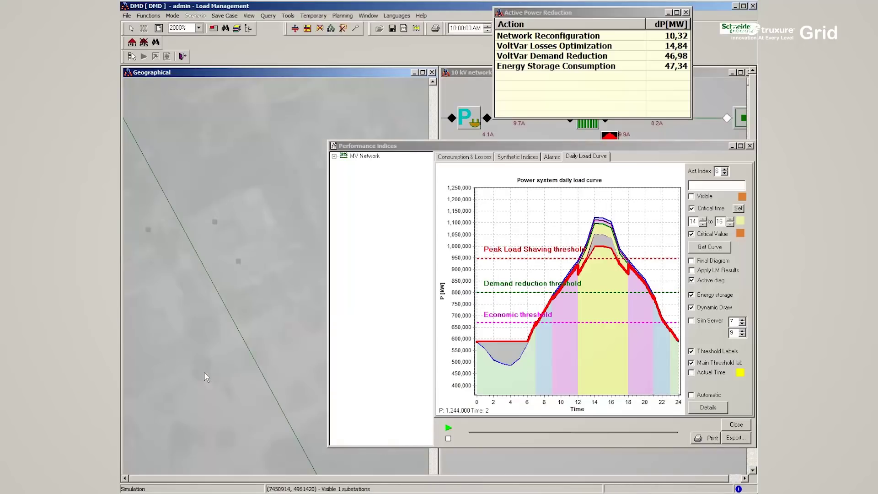
# Plot and close the whole network's observed load curve, then bring up the controlled-device settings
pyautogui.click(132, 57)
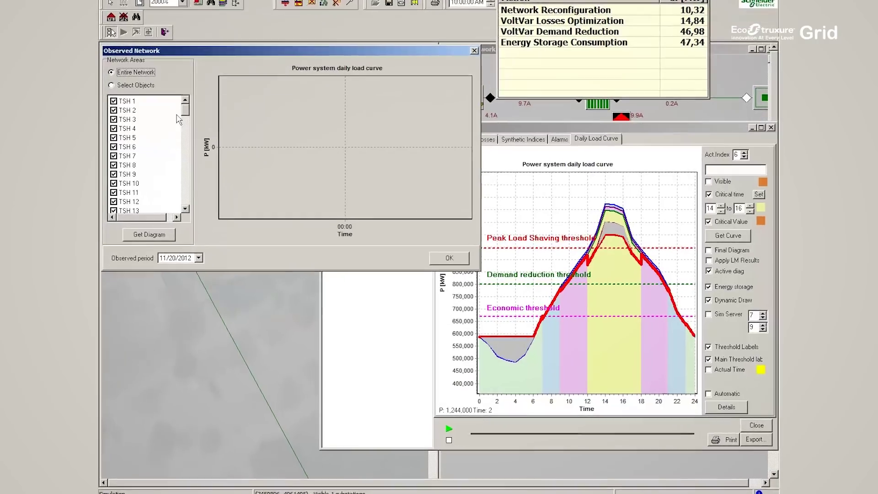
pyautogui.click(187, 246)
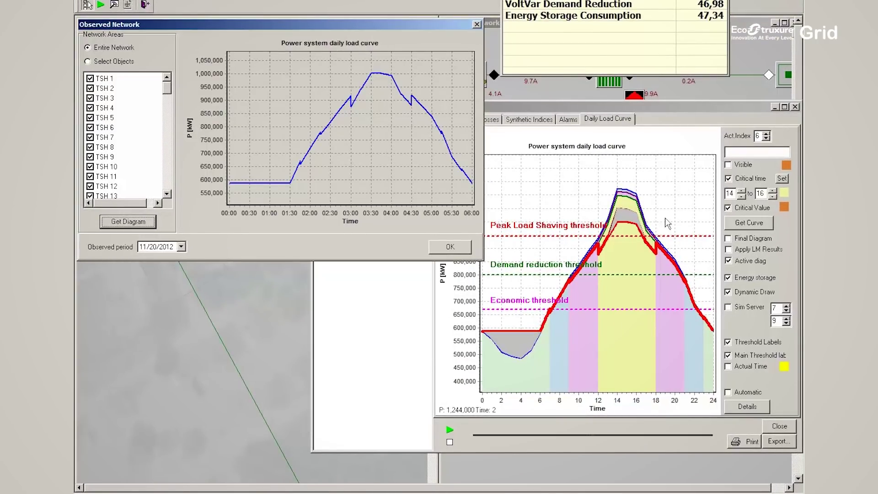
pyautogui.click(446, 248)
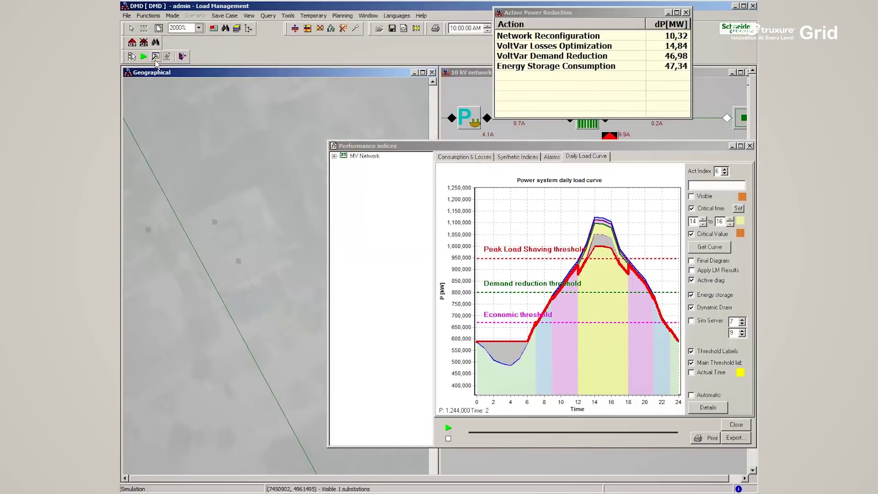
pyautogui.click(156, 58)
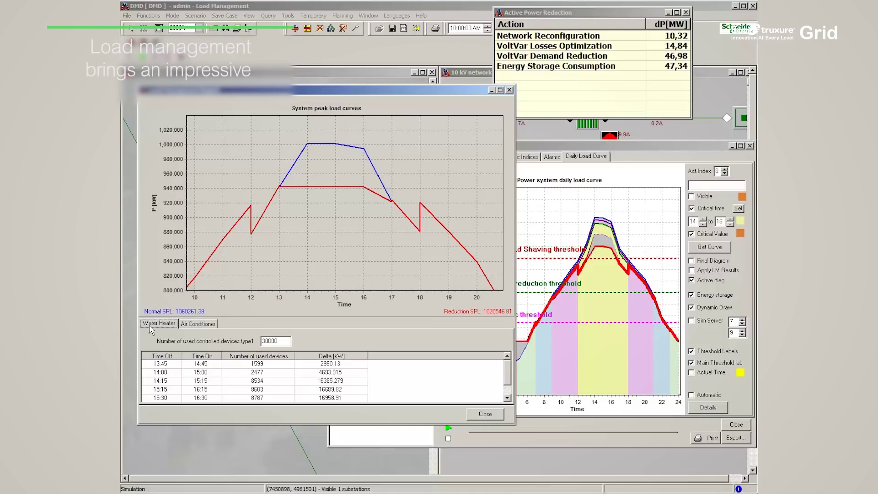
# Apply the load management results, trimming the afternoon peak to roughly 1,000,000 kW
pyautogui.click(729, 250)
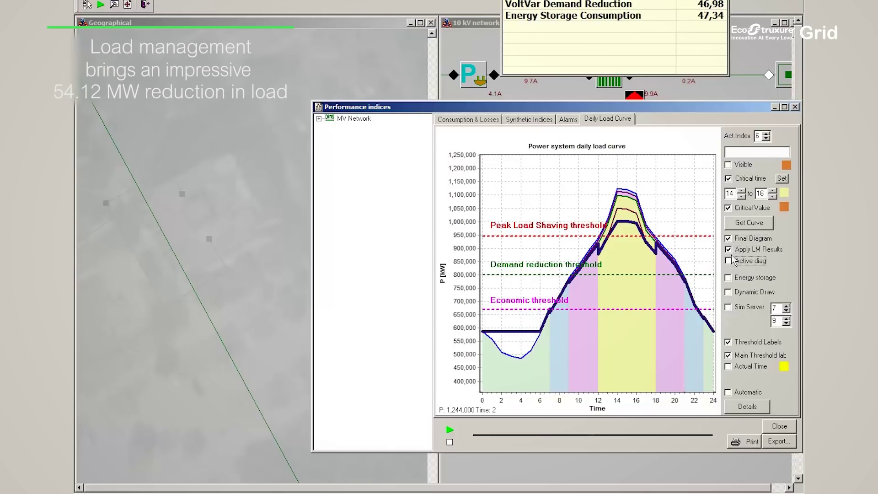